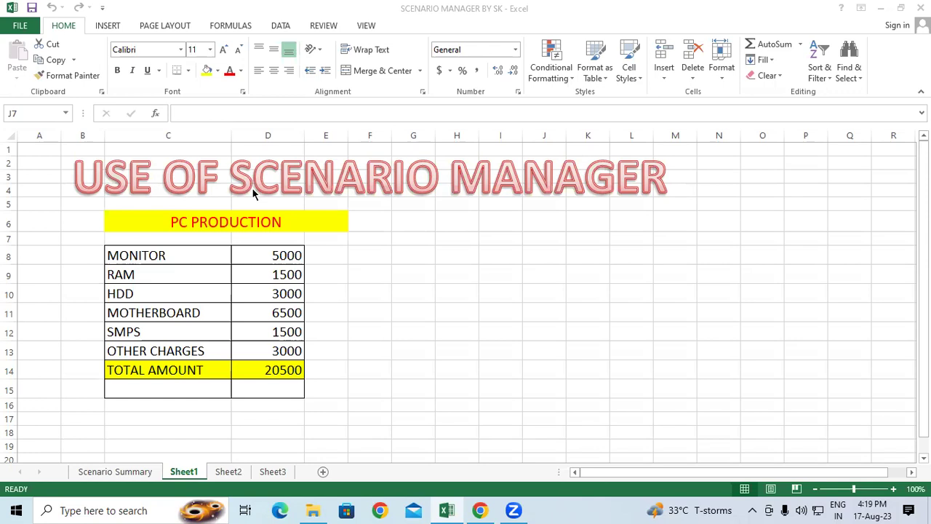
Select the TOTAL AMOUNT formula cell D14 and switch to the Data ribbon
left_click(345, 330)
left_click(343, 262)
scroll(397, 316, "down", 1)
left_click(279, 326)
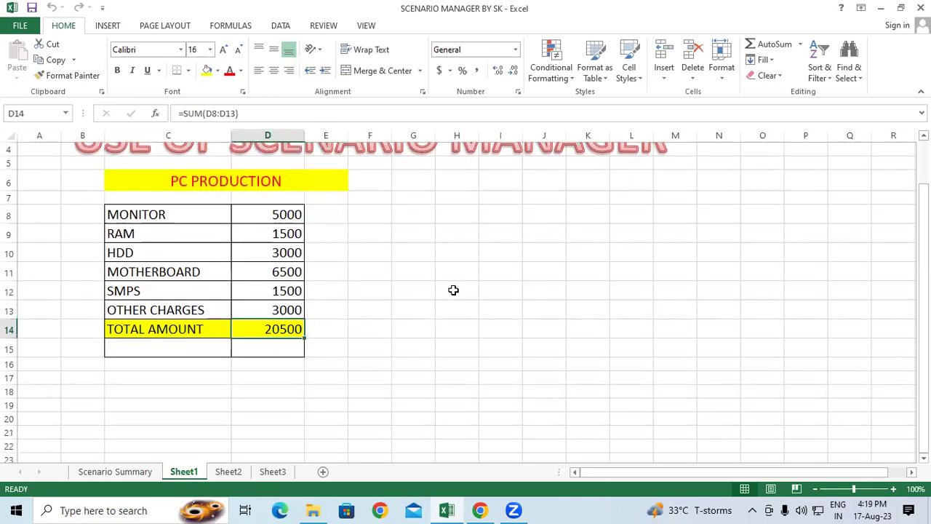
scroll(454, 289, "up", 1)
left_click(427, 309)
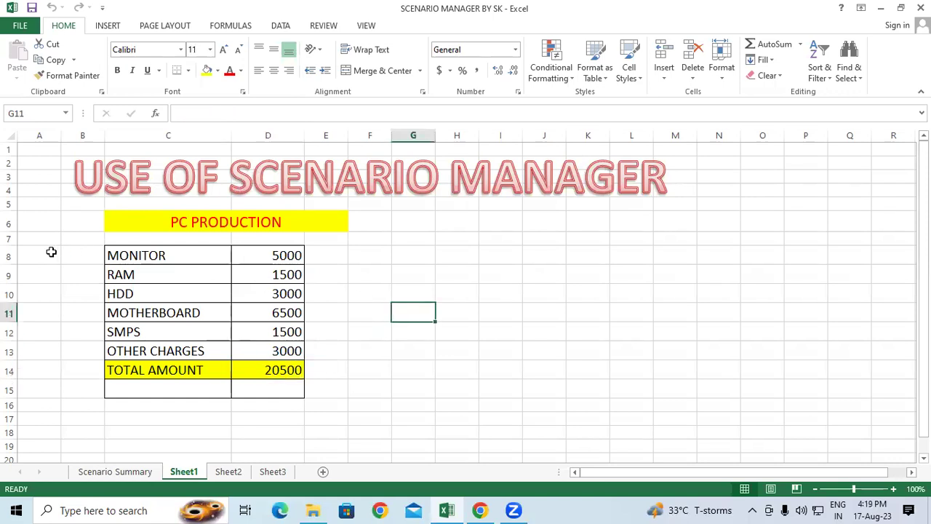
left_click_drag(170, 251, 313, 342)
left_click(438, 385)
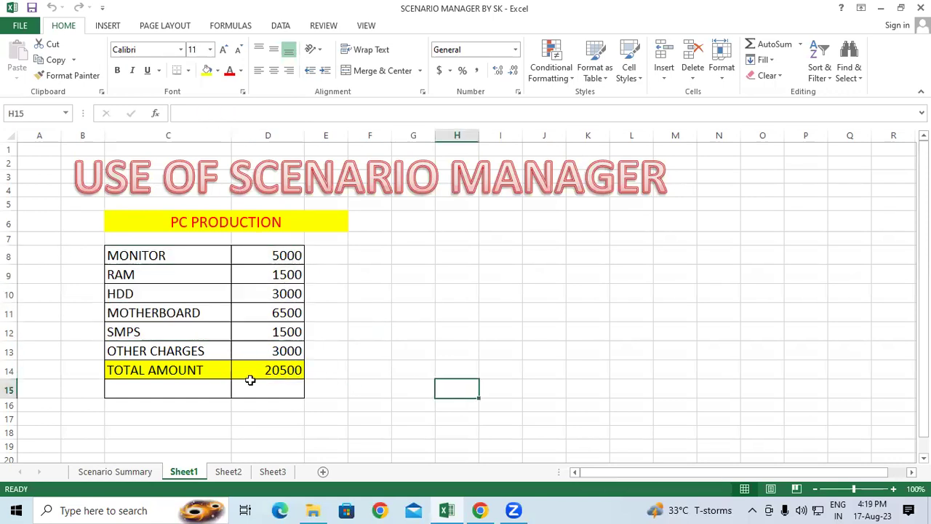
left_click(152, 370)
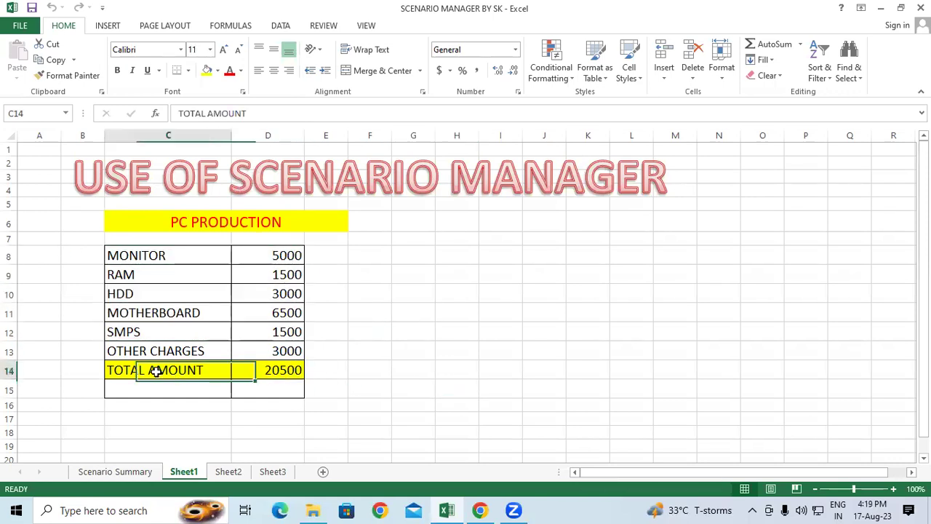
left_click(269, 371)
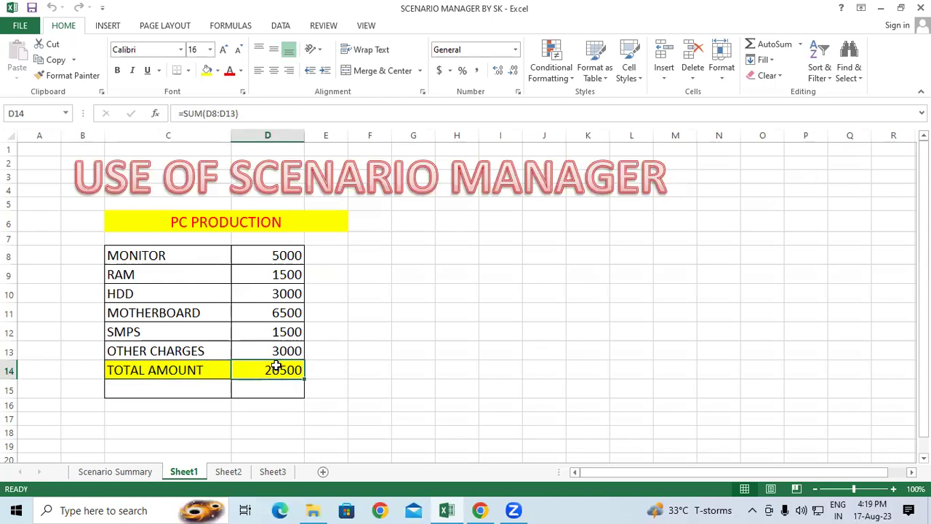
left_click(278, 26)
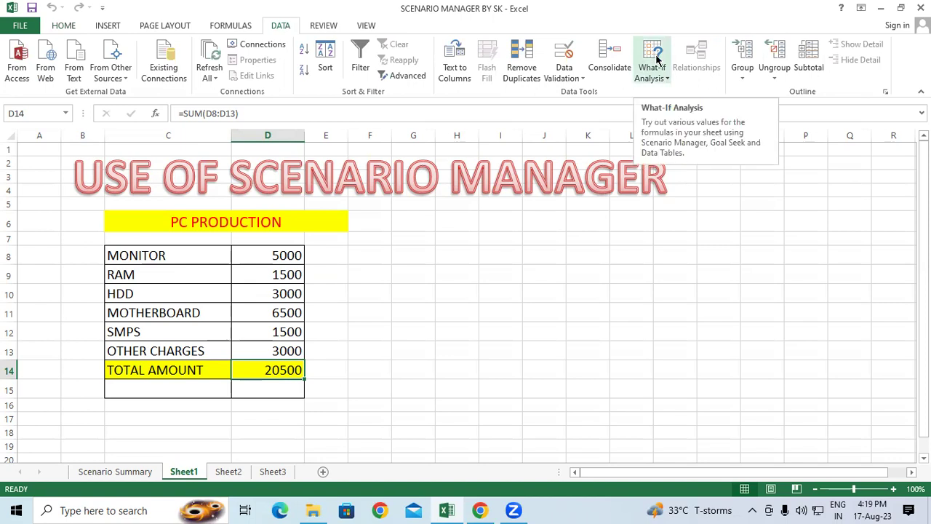
Delete the MAX VALUE and MIN VALUE scenarios in Scenario Manager
left_click(665, 80)
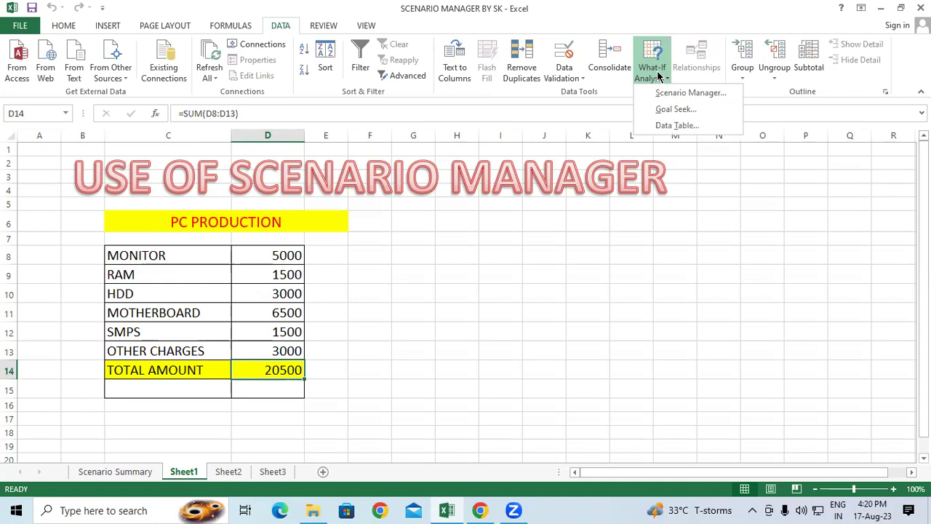
left_click(699, 95)
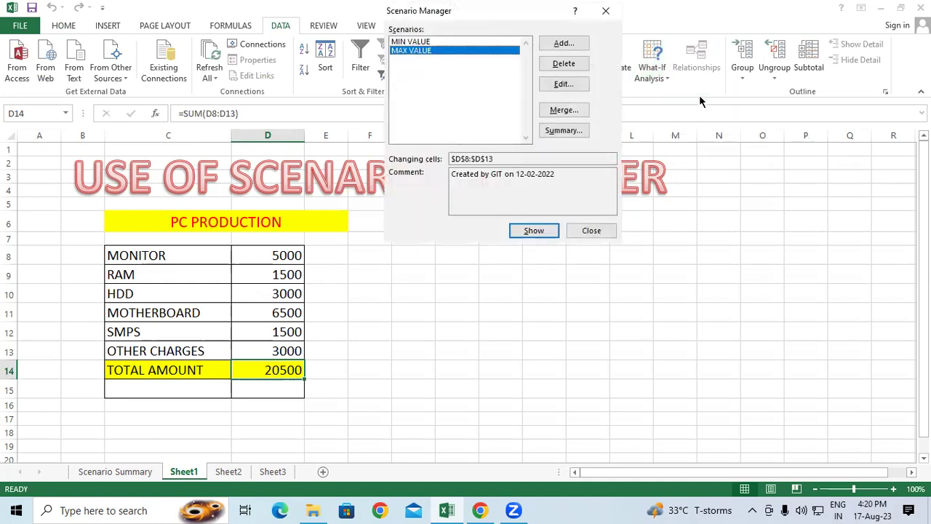
left_click(562, 64)
left_click(562, 64)
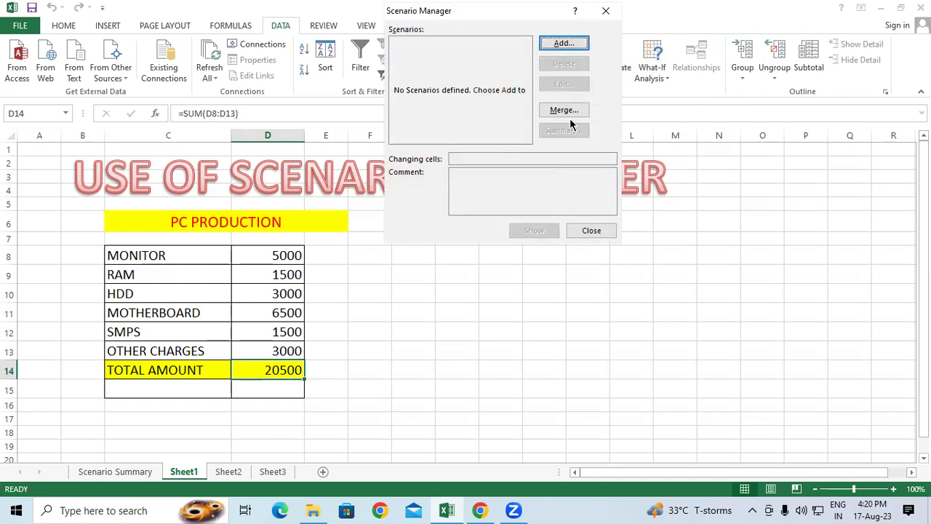
left_click(576, 231)
Delete the Scenario Summary sheet and reselect cell D14 on Sheet1
left_click(115, 471)
right_click(113, 472)
left_click(144, 328)
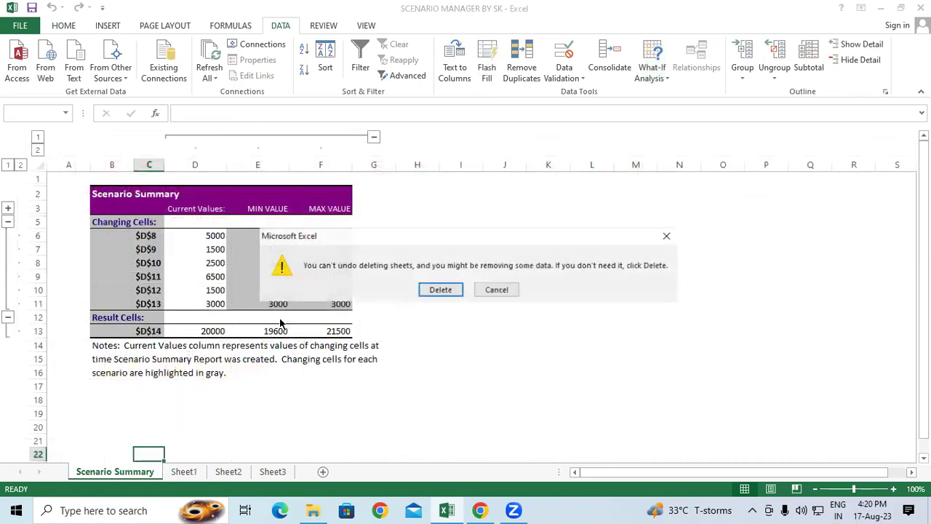
left_click(442, 289)
left_click(456, 372)
left_click(267, 366)
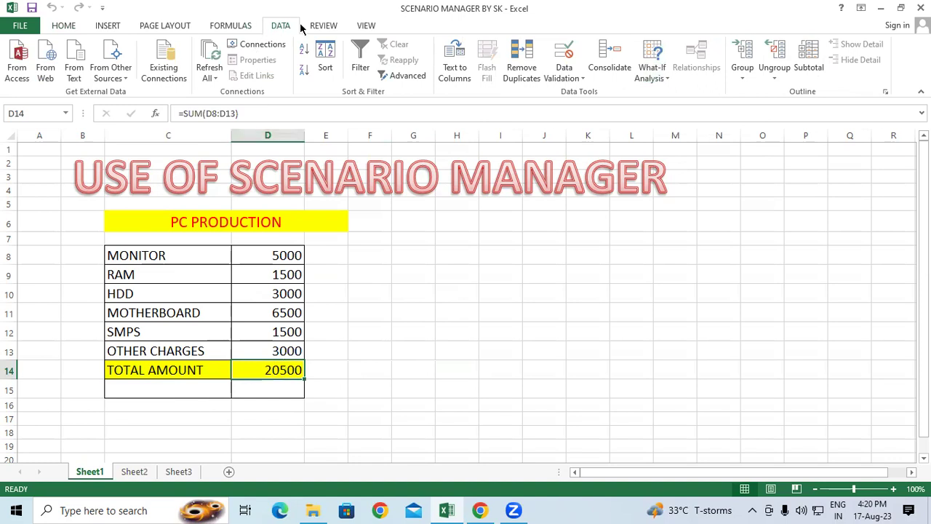
Open the empty Scenario Manager from What-If Analysis and start a new scenario
left_click(659, 75)
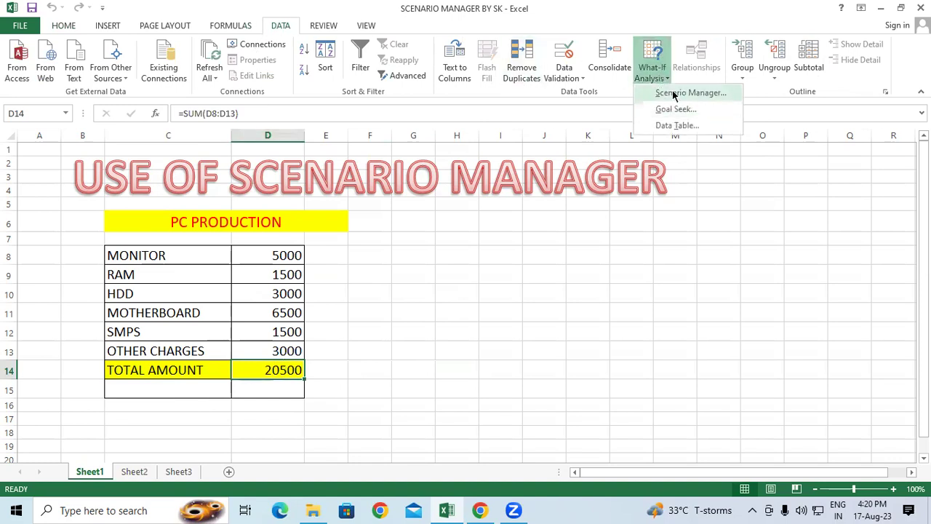
left_click(672, 92)
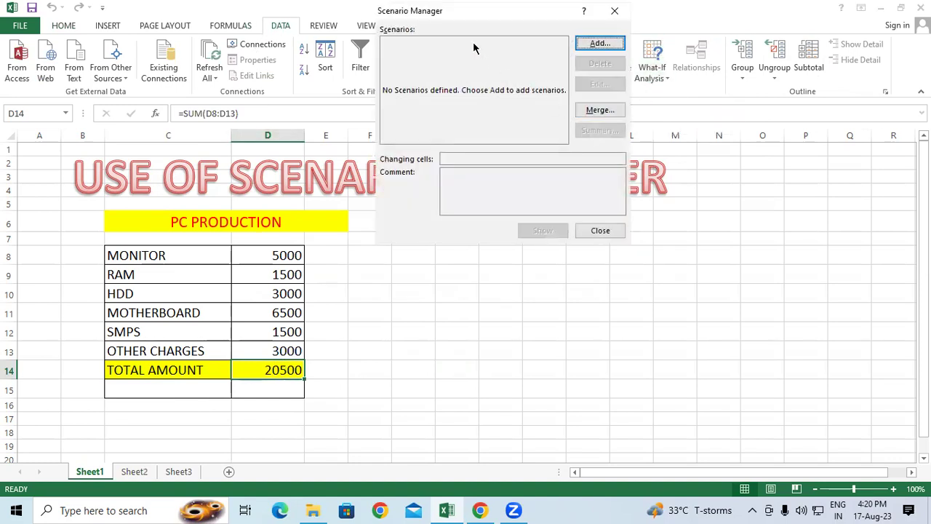
left_click_drag(447, 24, 518, 63)
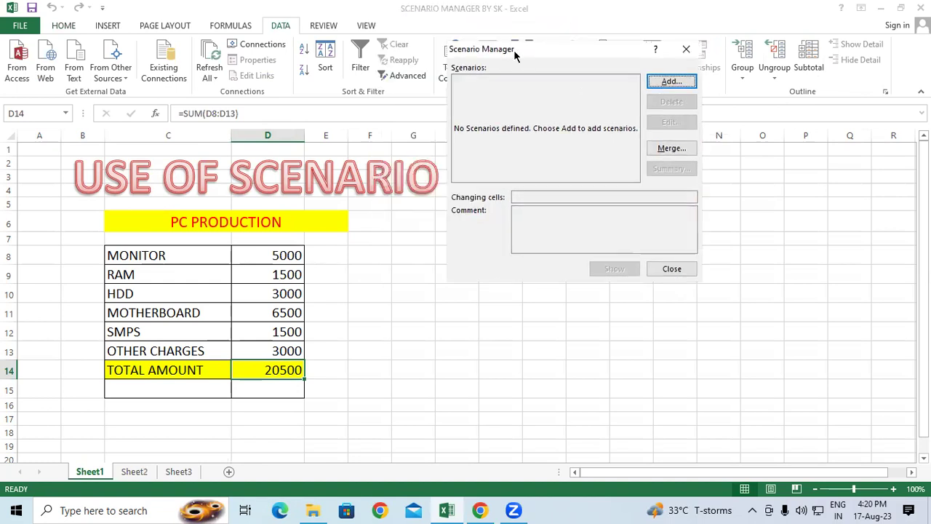
left_click(662, 81)
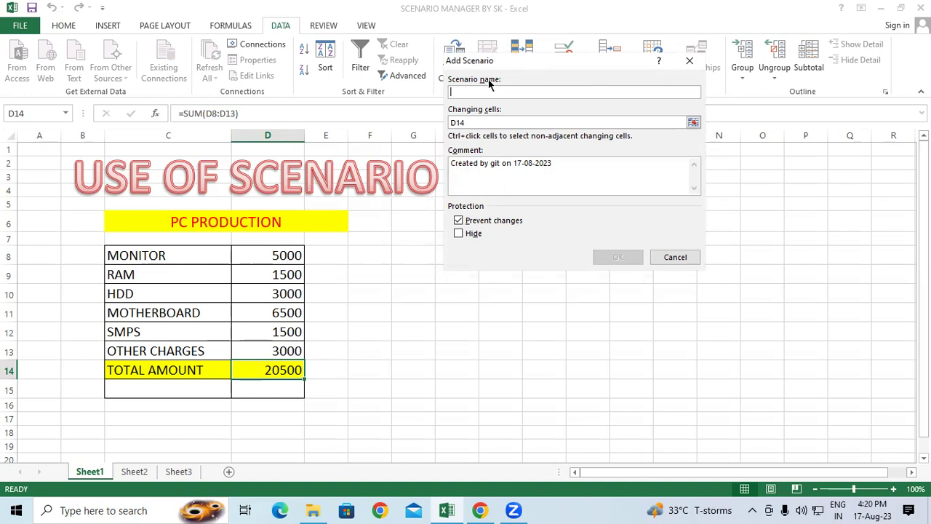
Name the scenario 'Min Value' with changing cells D8:D13 and confirm
type("Min")
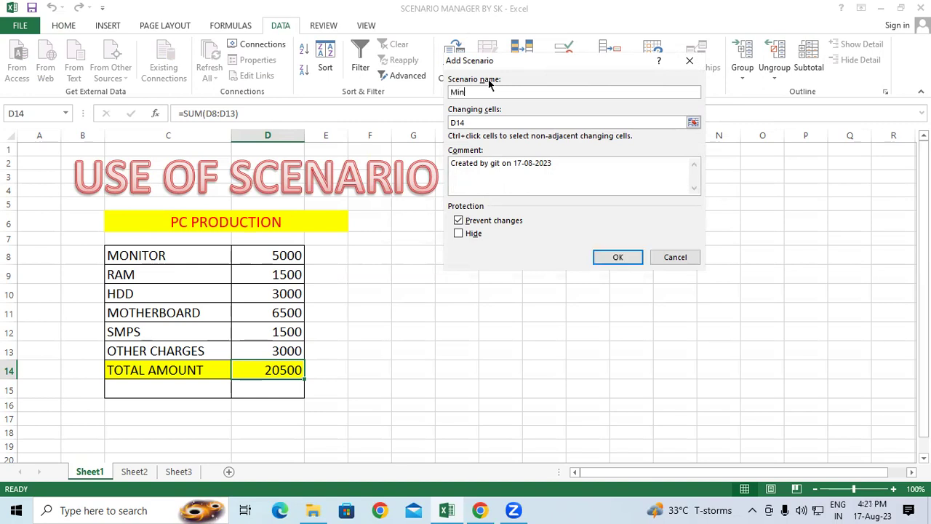
type(" Value")
left_click(470, 122)
key("BackSpace")
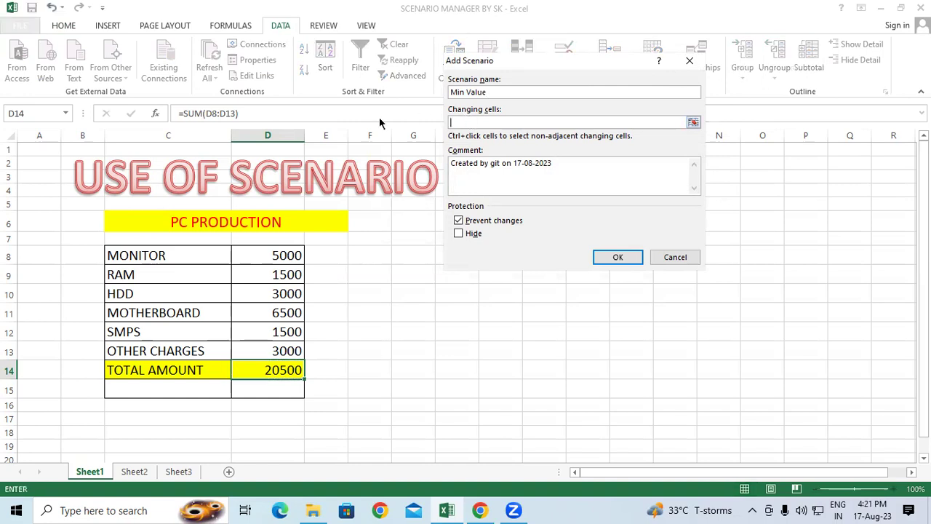
left_click_drag(267, 251, 264, 321)
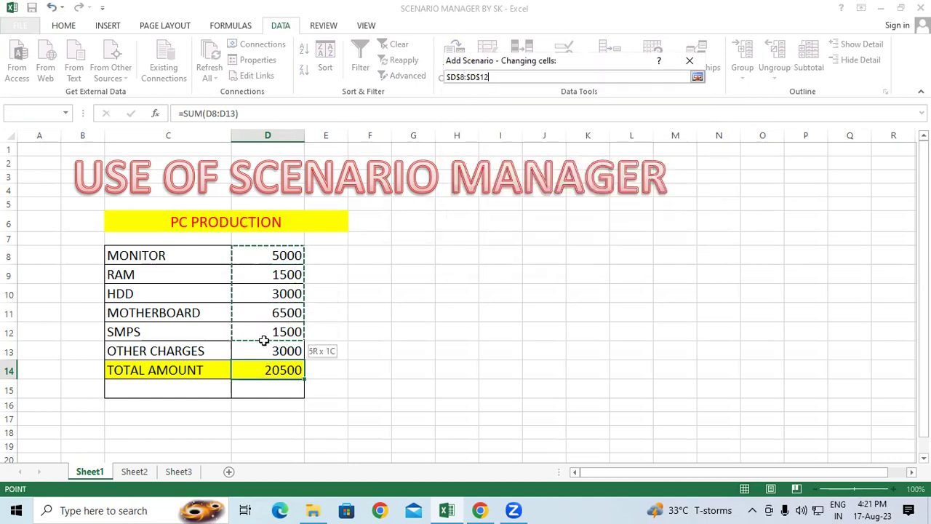
left_click_drag(264, 321, 264, 350)
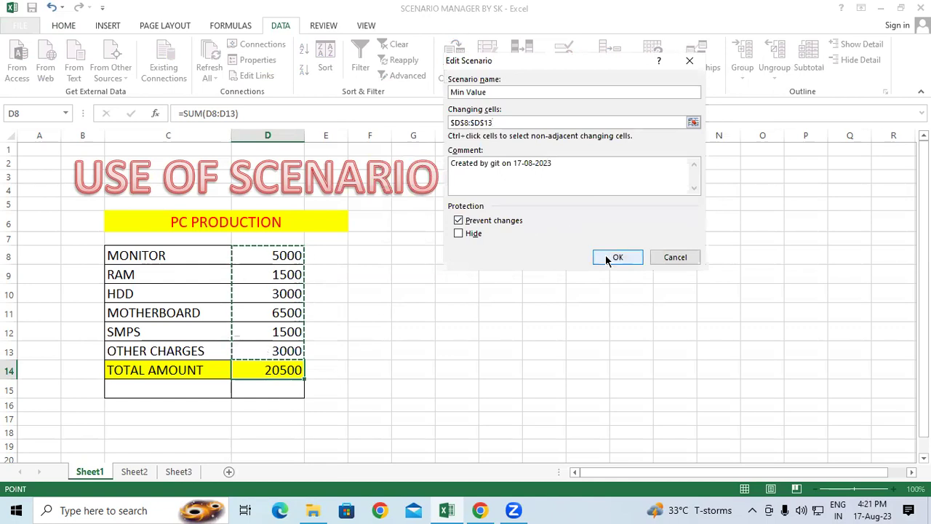
left_click(605, 256)
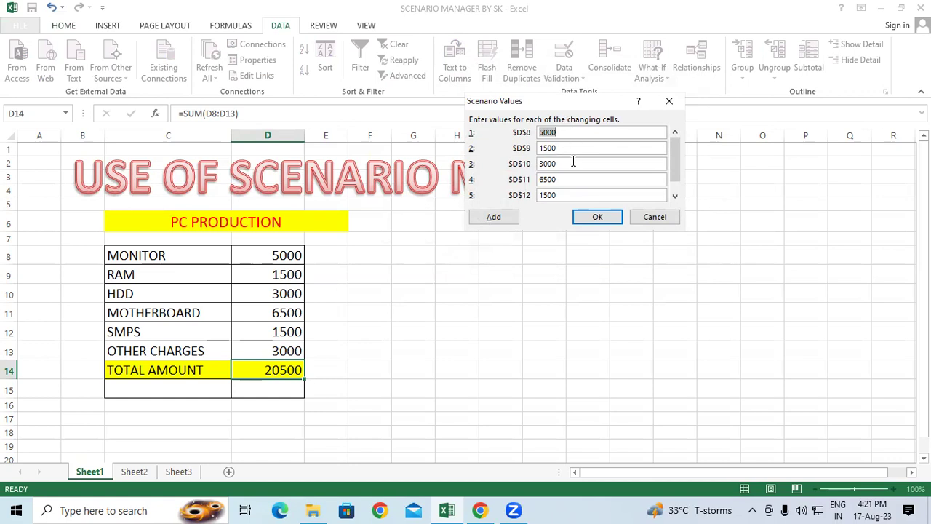
Enter Min Value costs 4800, 1300 and 2500 for D8 to D10
left_click(556, 131)
left_click_drag(563, 132, 517, 134)
type("4800")
left_click_drag(556, 148, 533, 147)
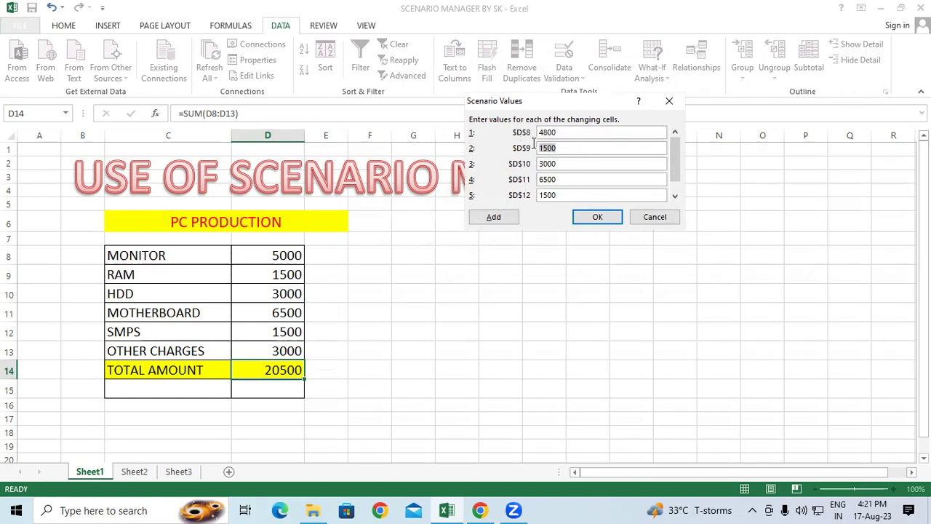
type("1300")
left_click_drag(557, 164, 491, 161)
type("2500")
Set D11 to 6000, D12 to 1200, keep D13 at 3000, and add another scenario
left_click_drag(560, 180, 489, 179)
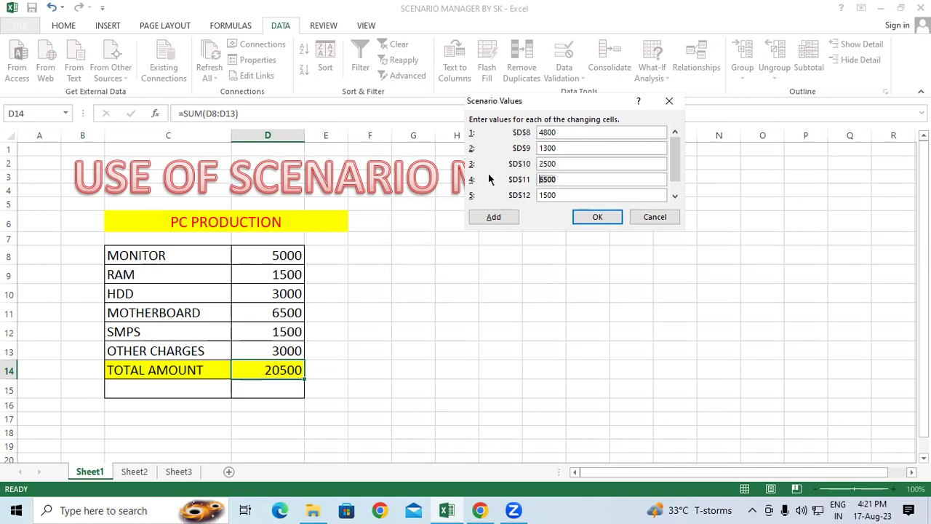
type("6000")
left_click_drag(566, 195, 470, 199)
type("1200")
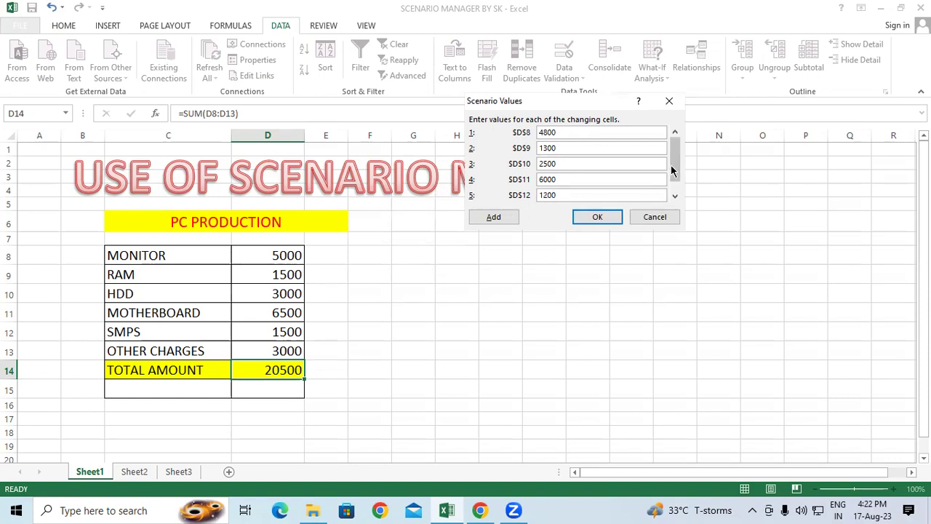
left_click(677, 188)
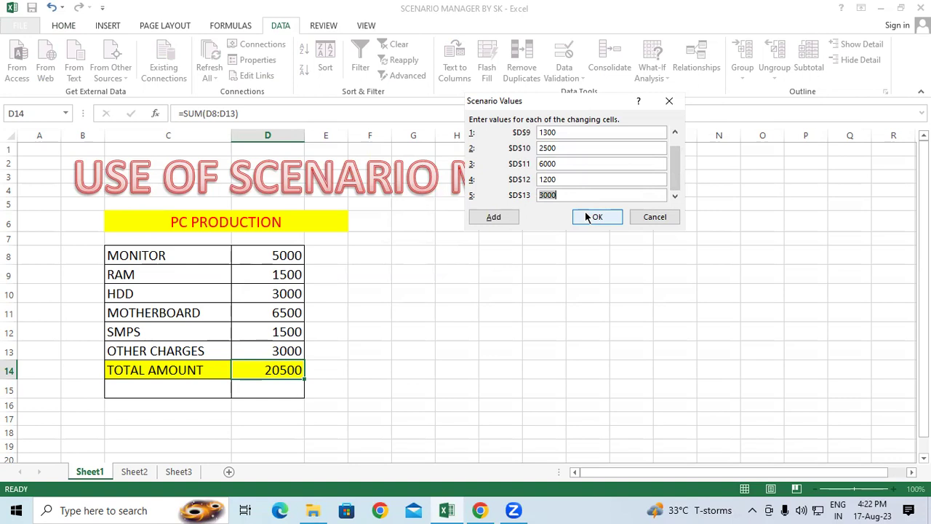
left_click(496, 218)
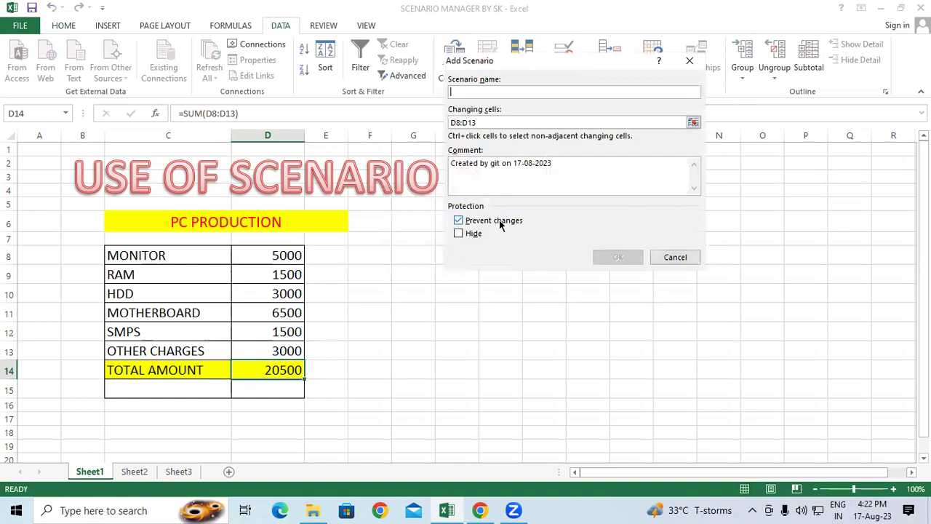
Name the second scenario 'Max Value', keep changing cells D8:D13, and confirm
type("Max Value")
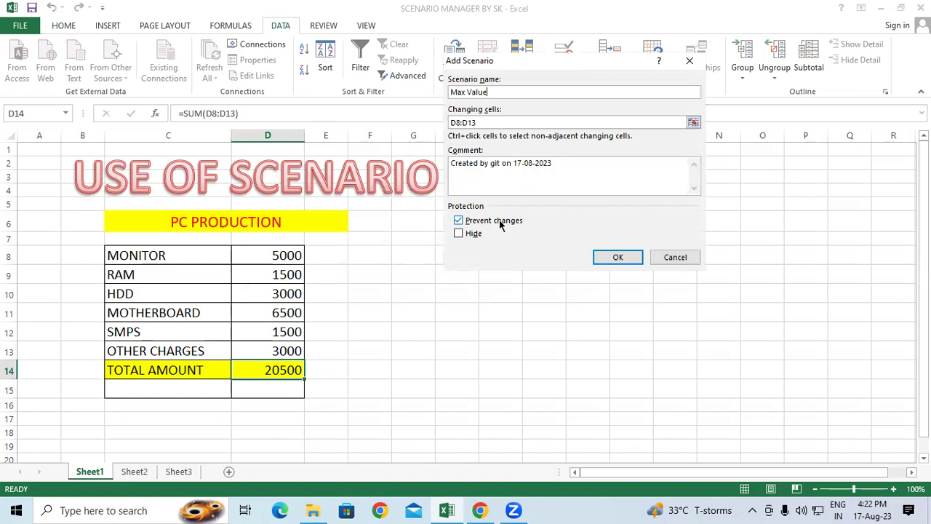
left_click(481, 122)
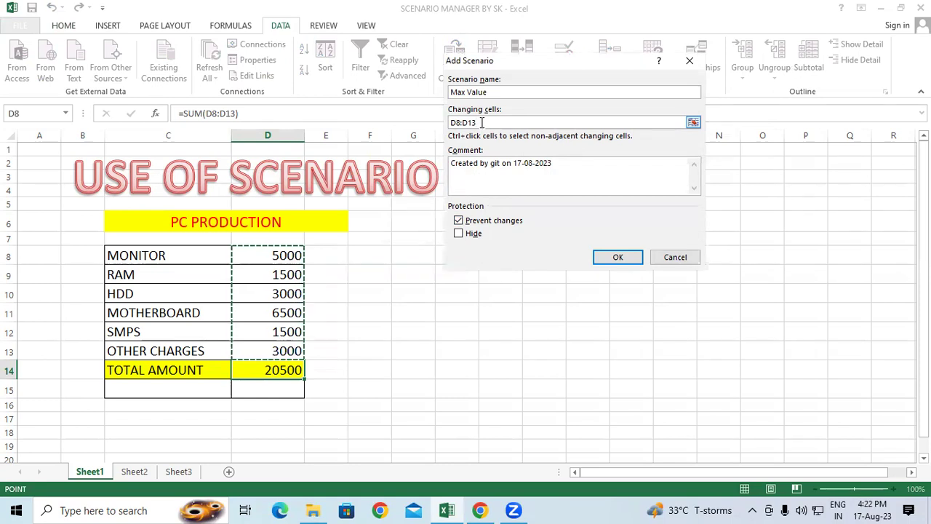
left_click(620, 257)
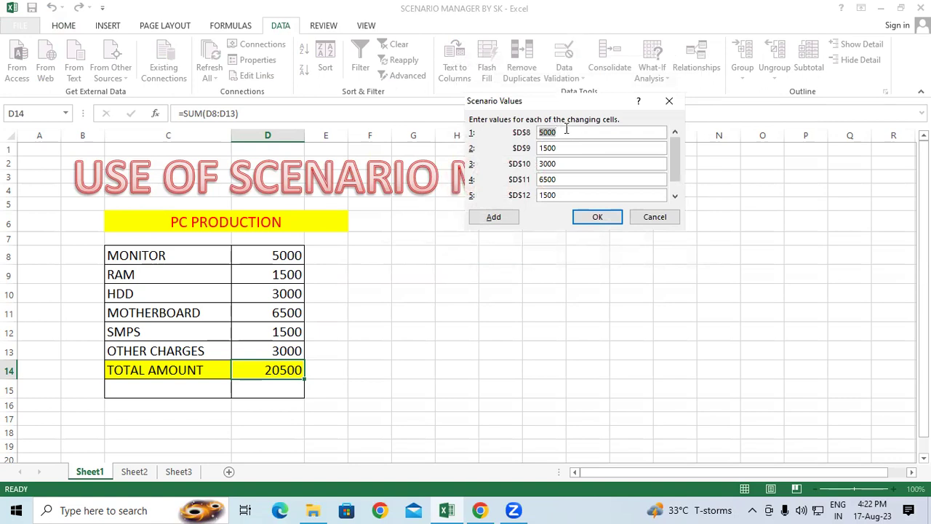
Enter Max Value costs 5500, 2000 and 3200 for D8 to D10
type("5500")
left_click_drag(561, 148, 476, 131)
type("2000")
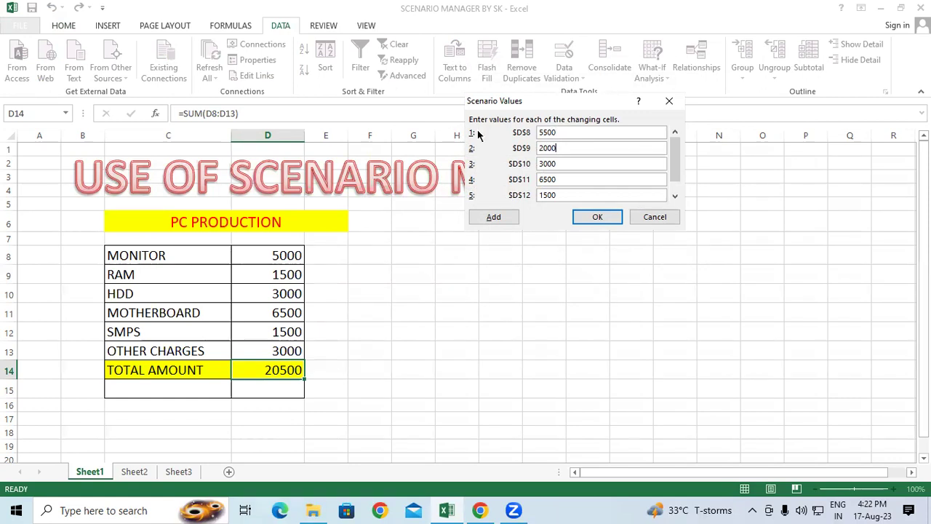
left_click_drag(558, 163, 492, 152)
type("3200")
Set D11 to 7000, D12 to 1500, D13 to 4000, and save the Max Value scenario
left_click_drag(558, 179, 454, 180)
type("70000")
key("BackSpace")
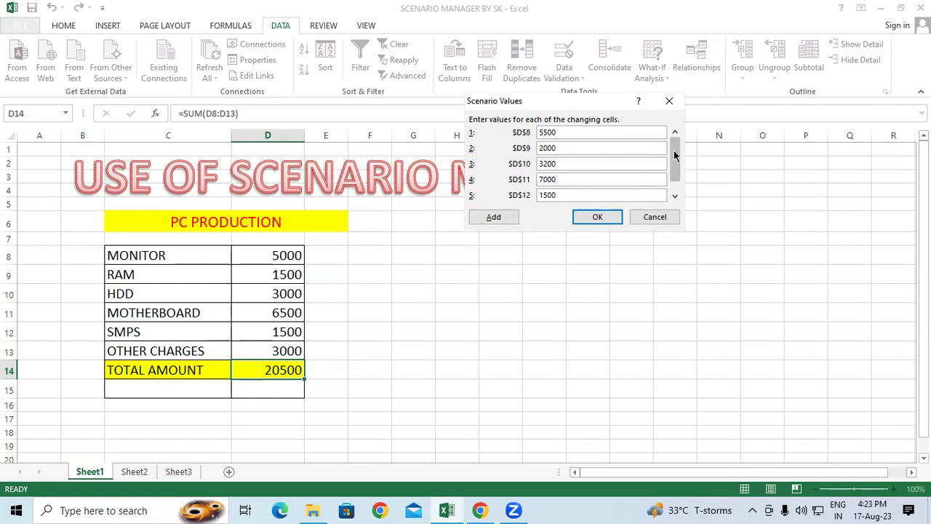
left_click_drag(674, 150, 674, 160)
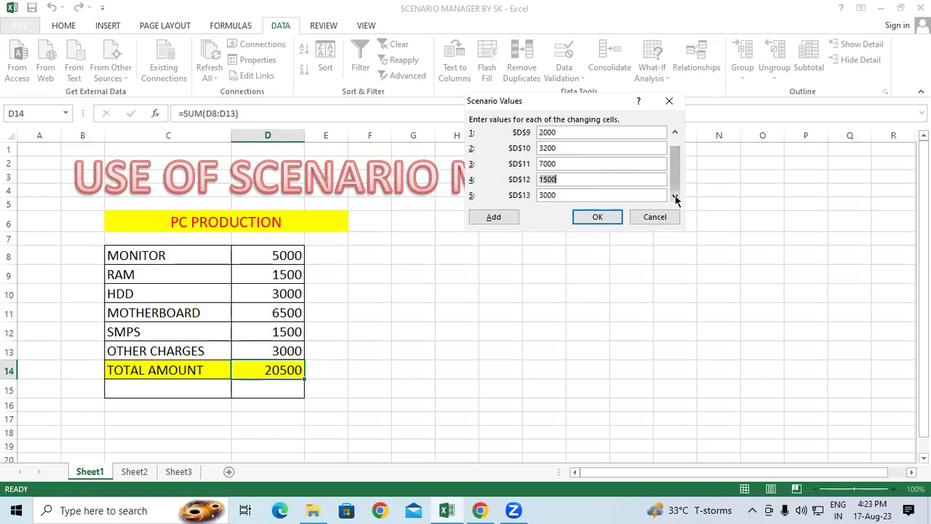
key("Tab")
type("4000")
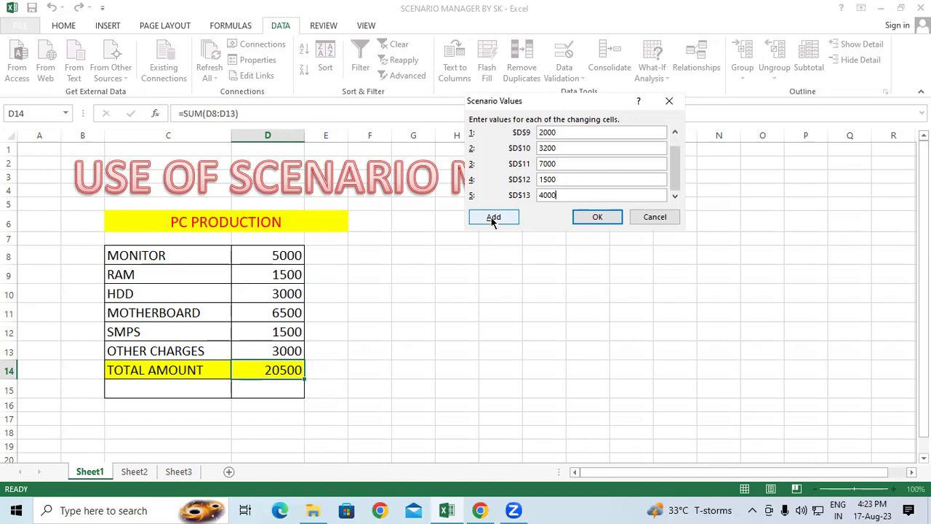
left_click(595, 217)
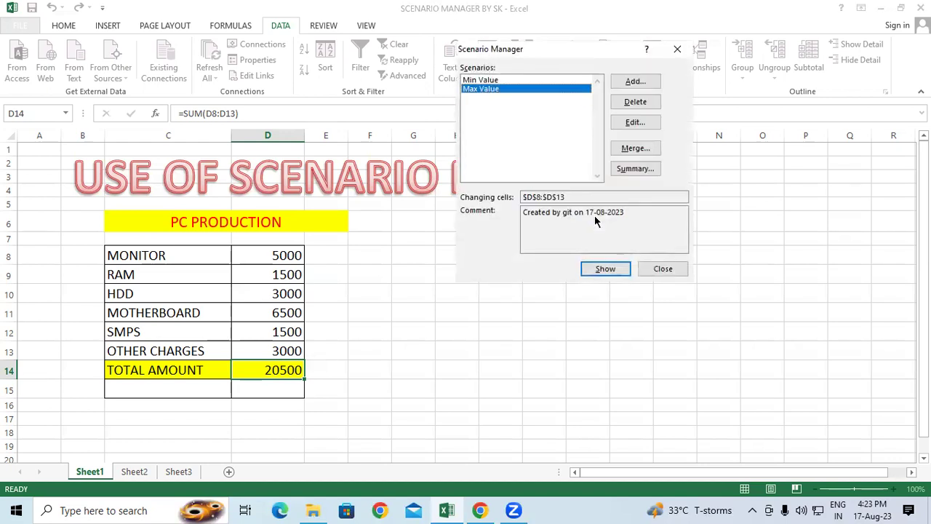
Review both scenarios and create a Scenario summary report with result cell D14
left_click(479, 81)
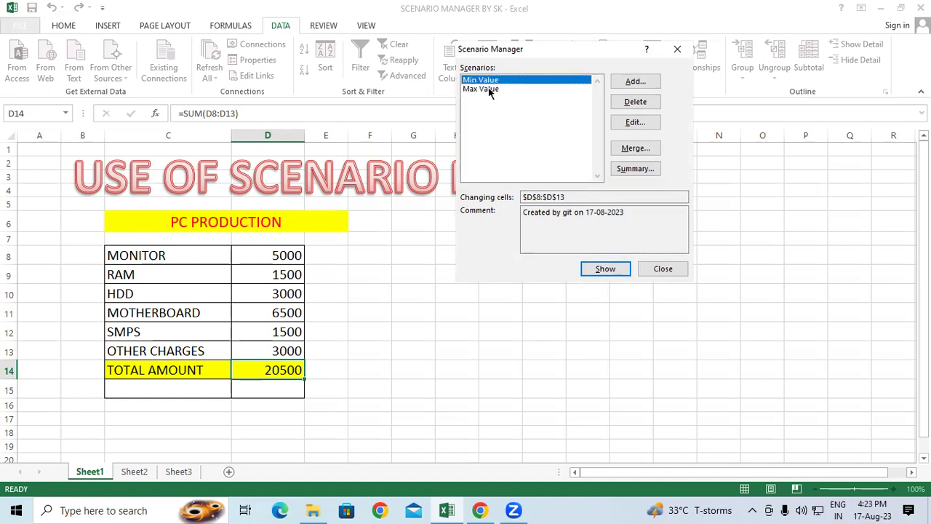
left_click(488, 88)
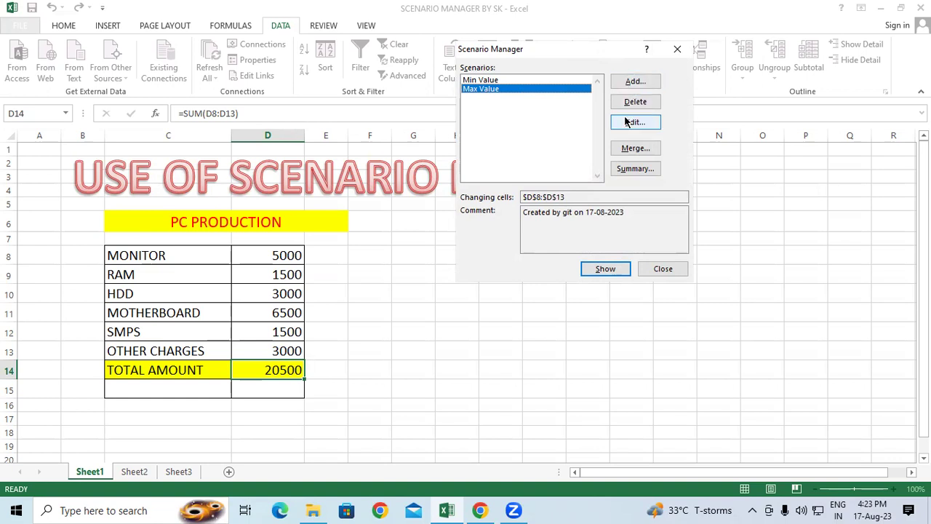
left_click(632, 170)
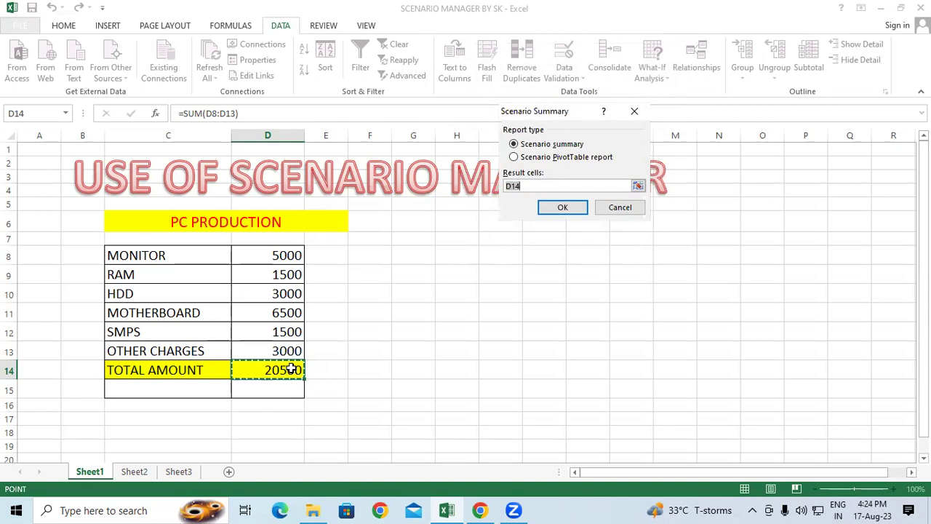
left_click(571, 207)
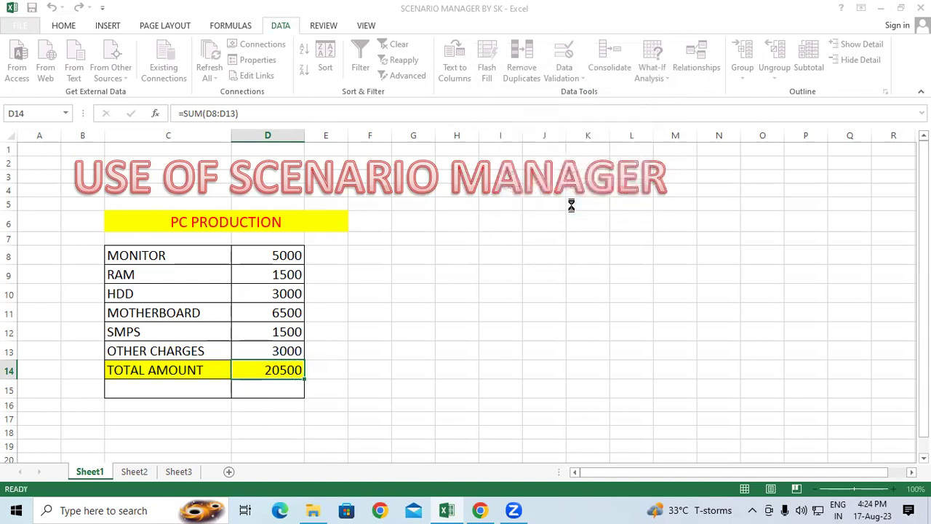